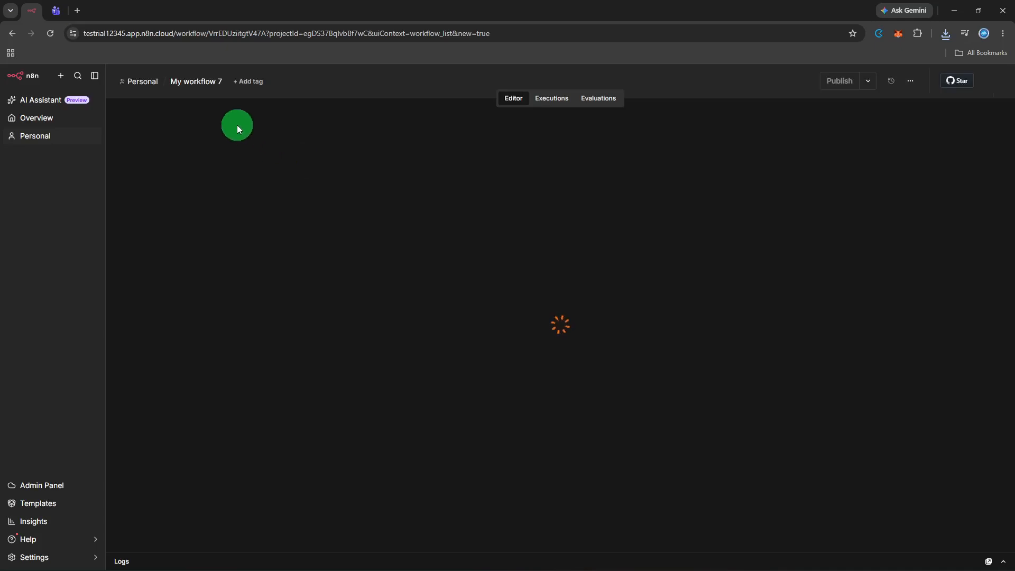
Rename the workflow from 'My workflow 7' to 'task followup', fixing the 'folowup' typo.
click(203, 82)
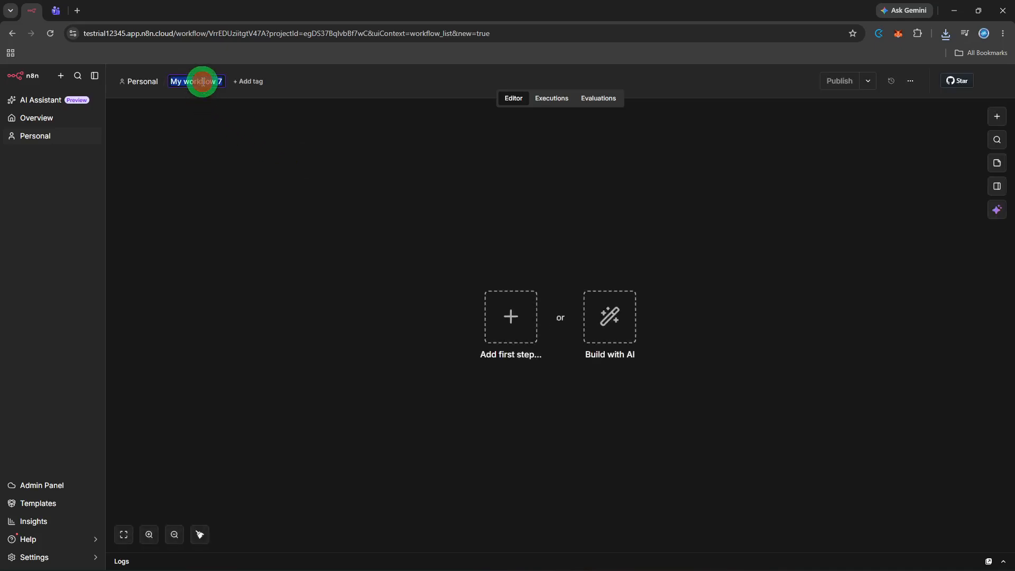
key(BackSpace)
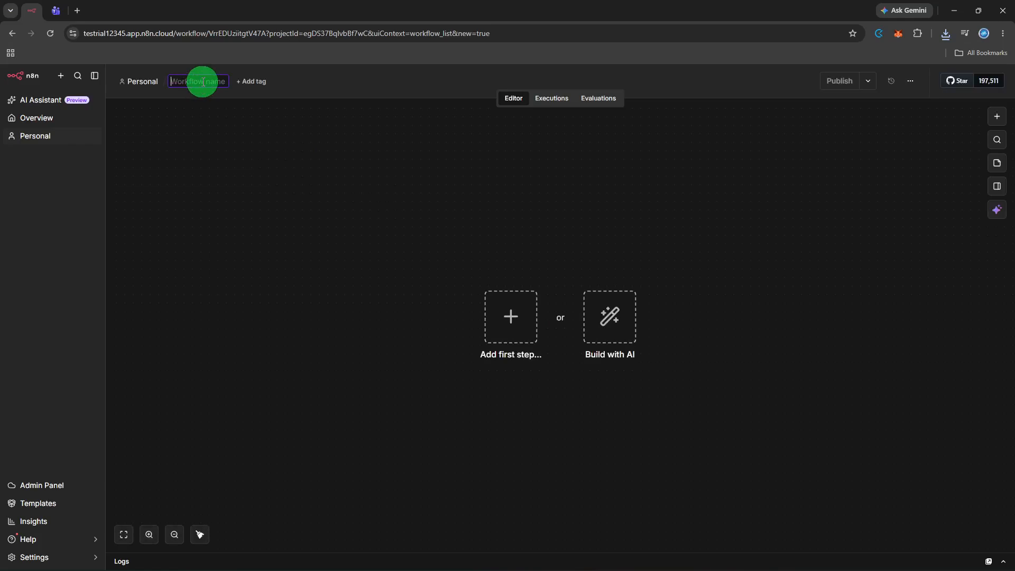
text(task folowu)
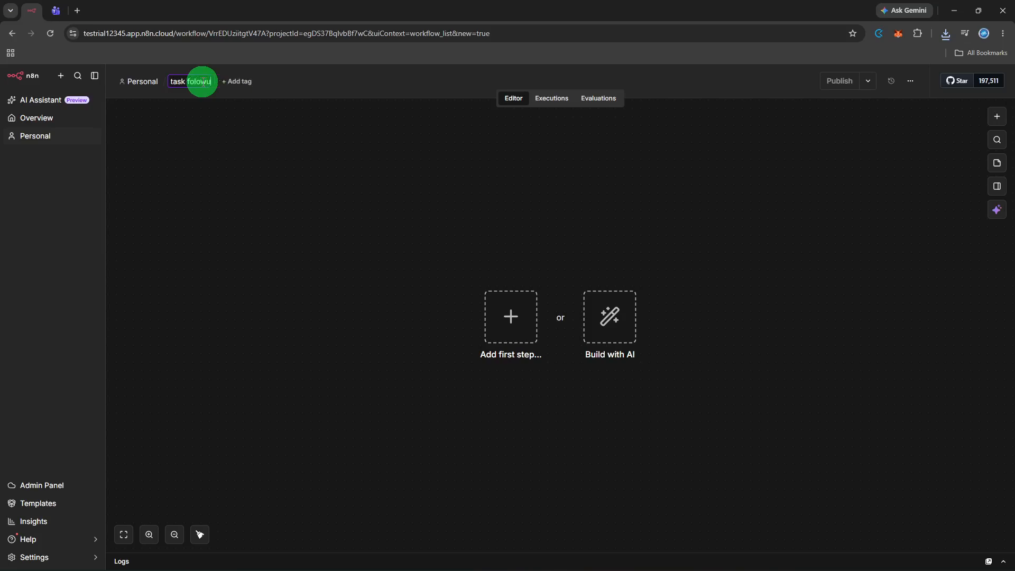
text(p)
click(204, 83)
click(198, 82)
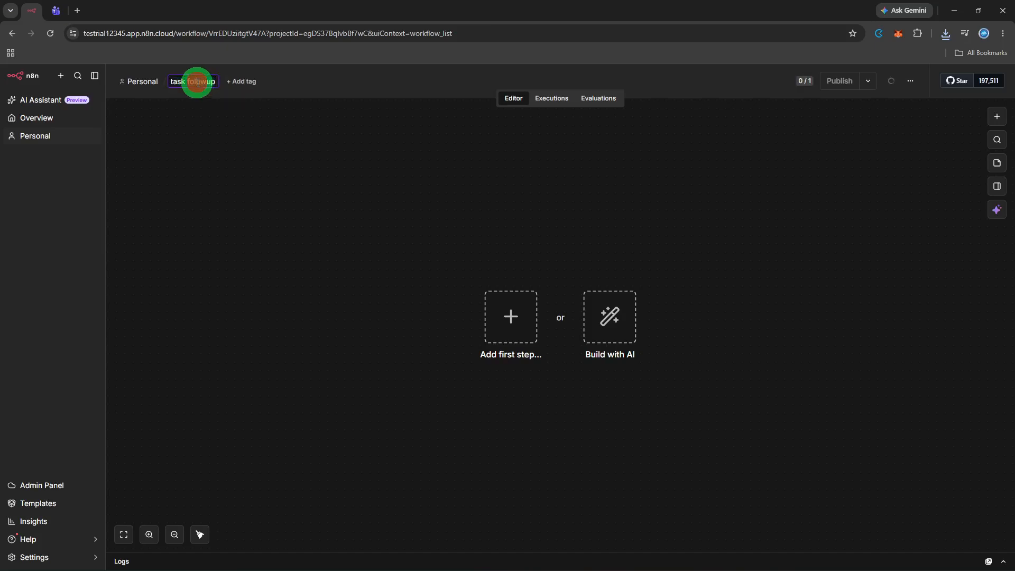
text(l)
click(296, 166)
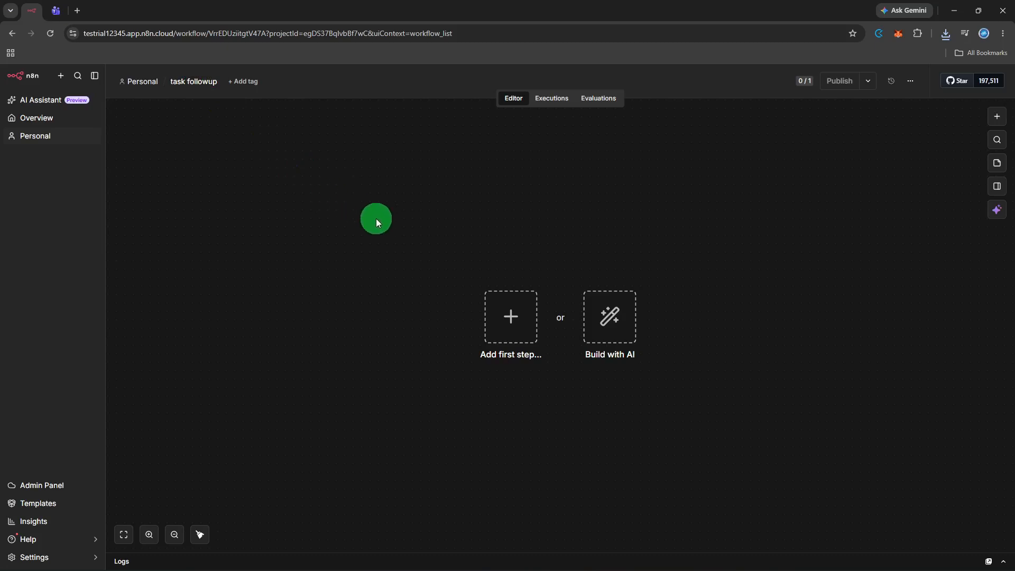
Add a Schedule Trigger as the first step with Hours interval, every 1 hour at minute 0.
click(489, 311)
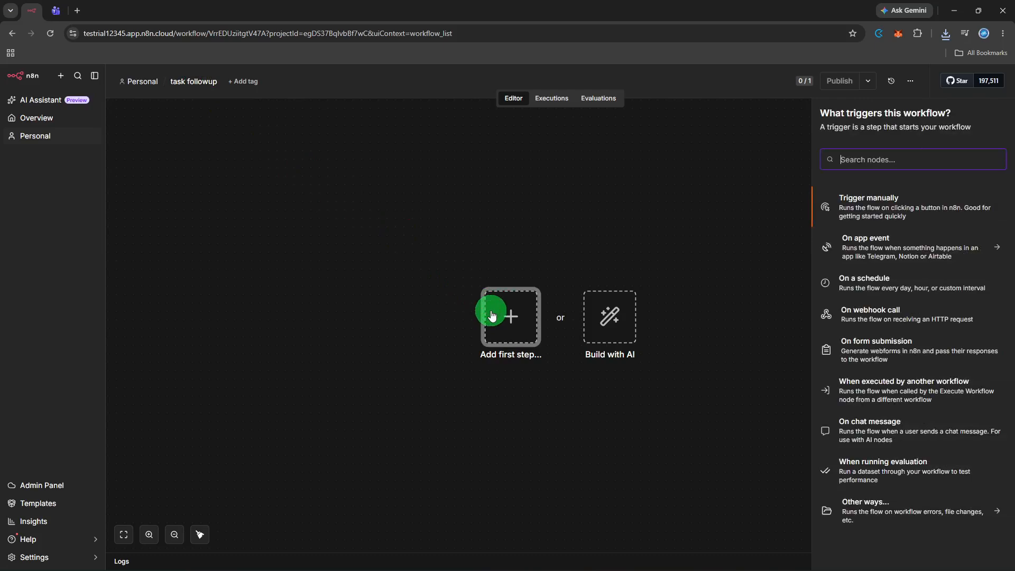
text(schedu)
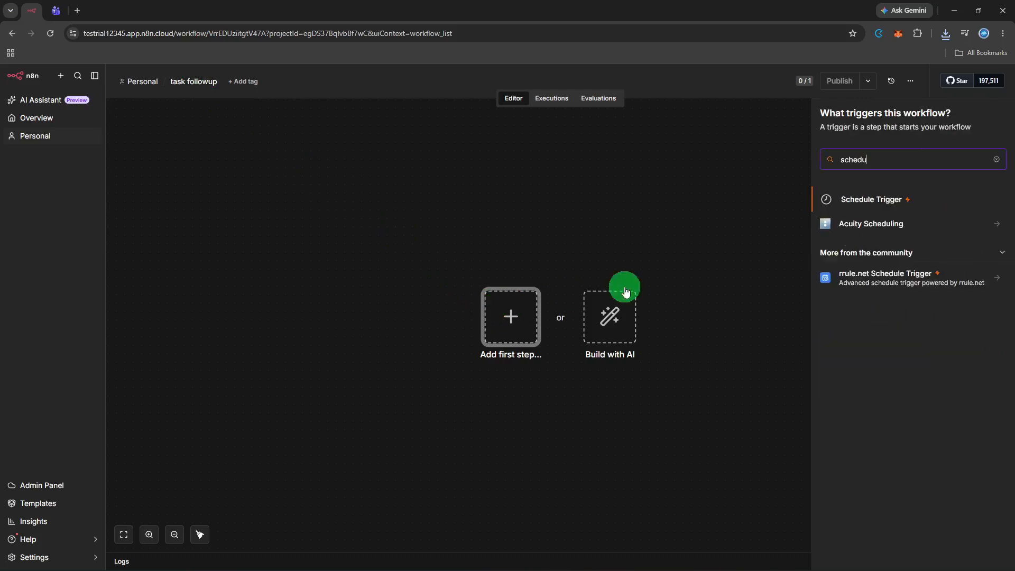
click(942, 207)
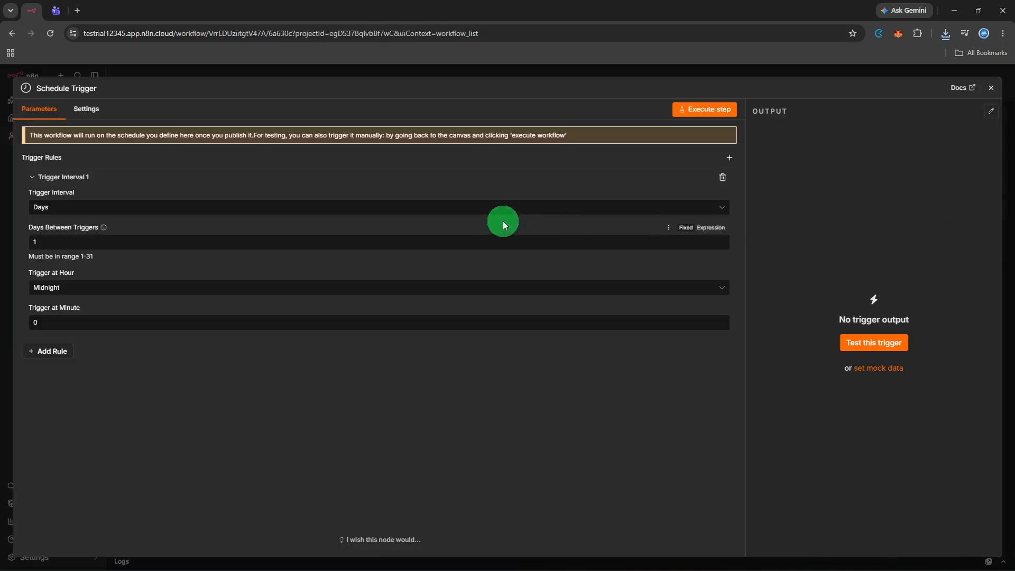
click(470, 209)
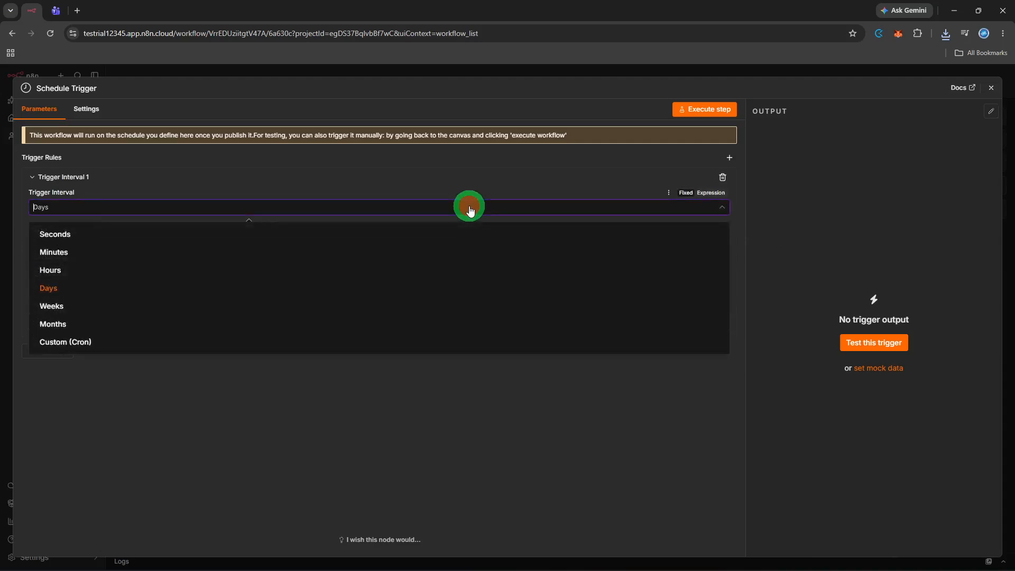
click(431, 268)
click(443, 248)
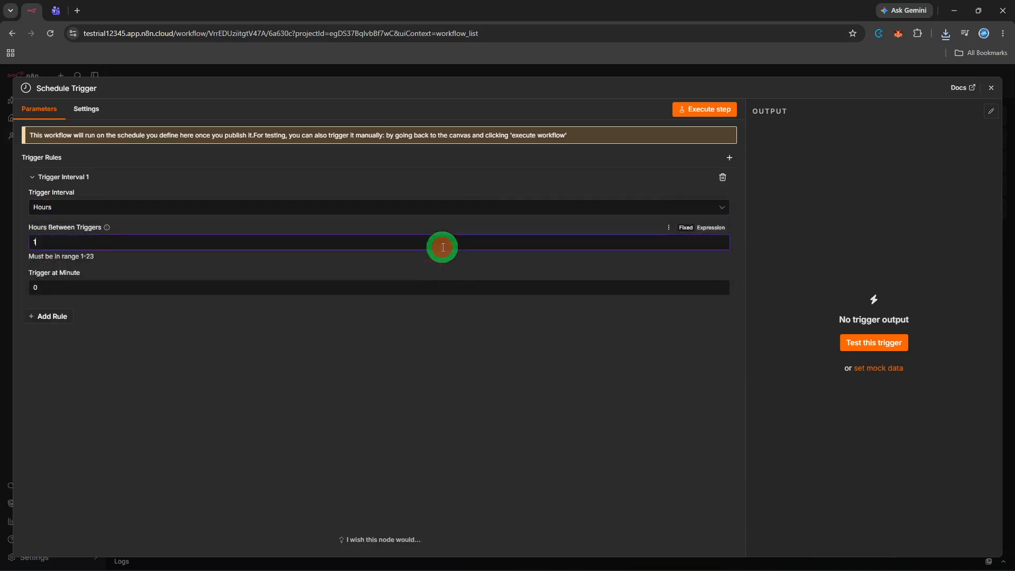
click(428, 295)
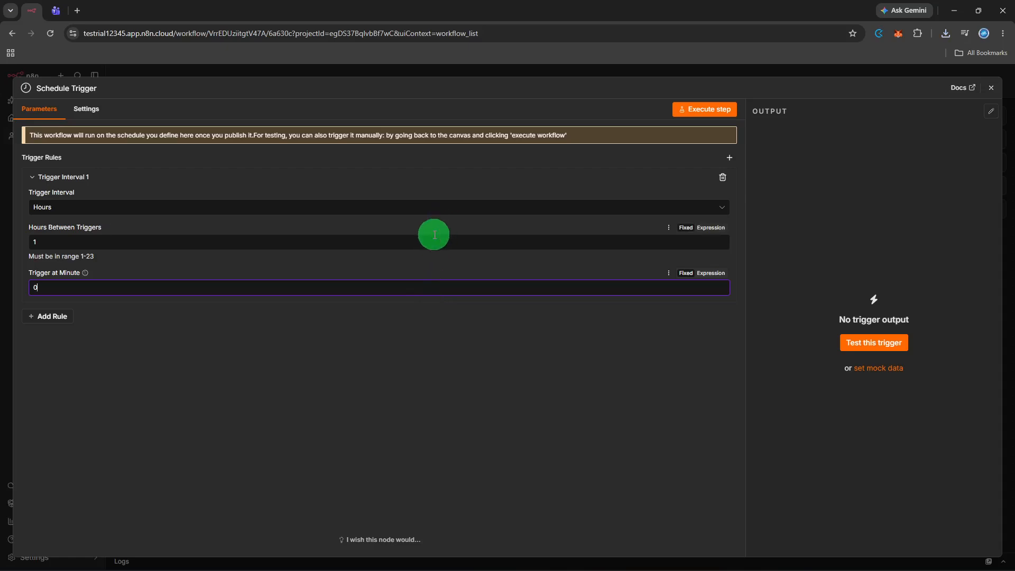
click(453, 211)
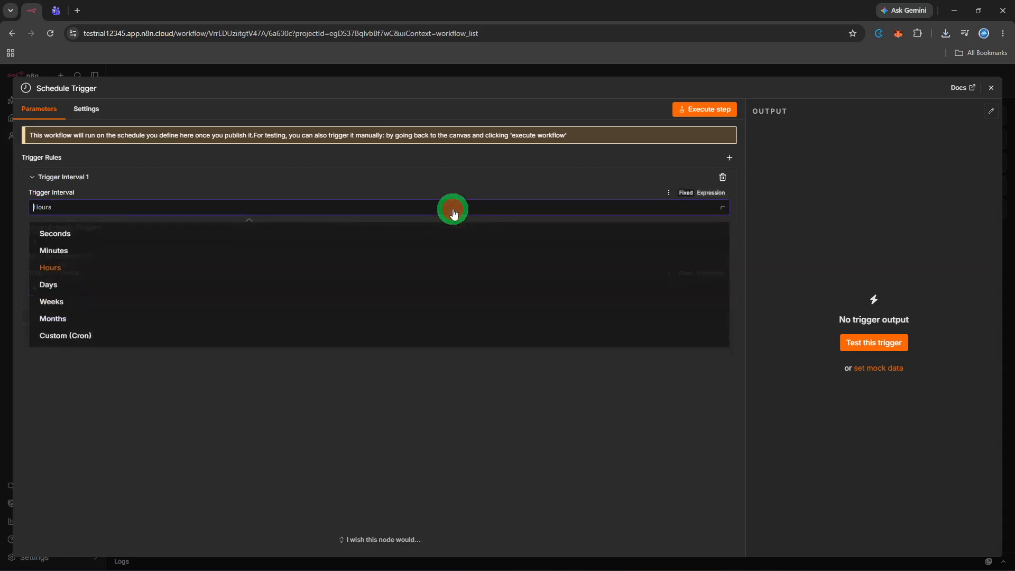
click(453, 211)
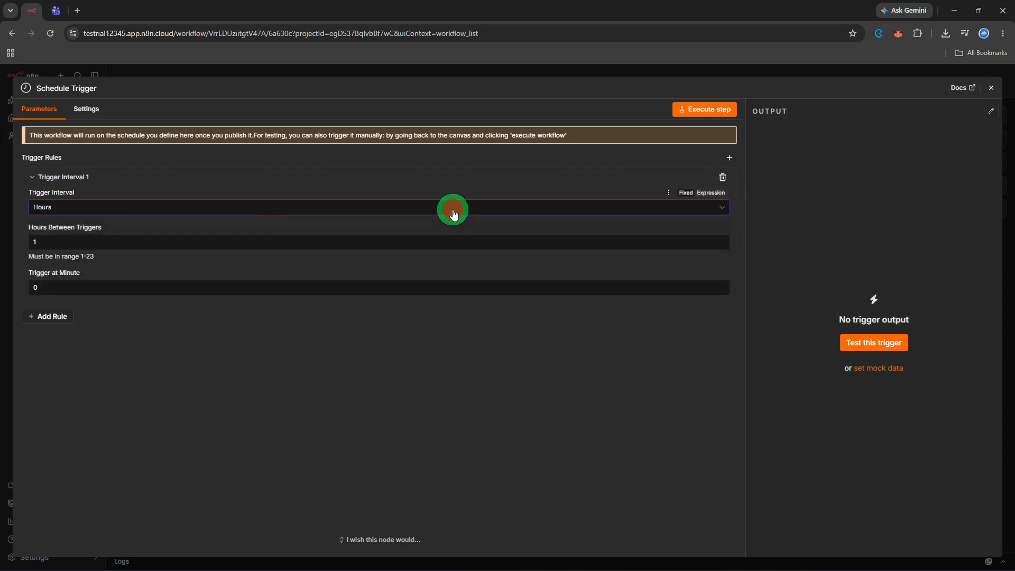
click(443, 241)
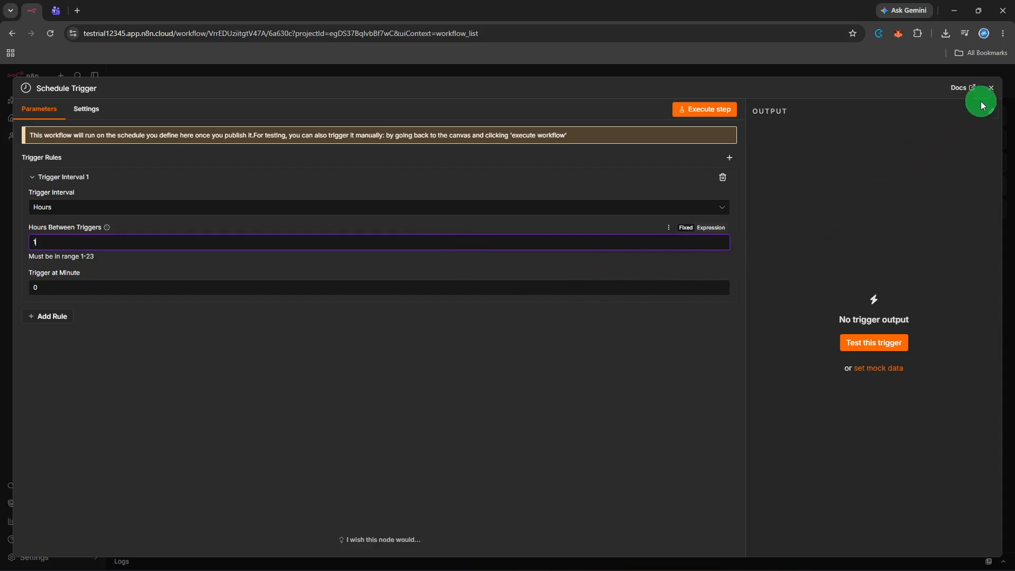
click(991, 88)
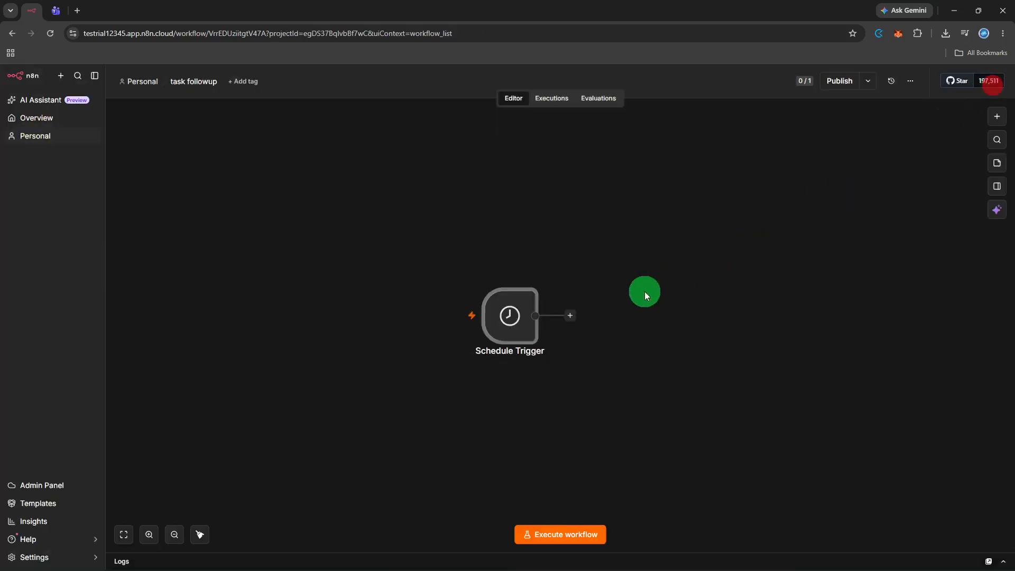
Add a Google Sheets node after the Schedule Trigger using its Create sheet action.
click(570, 317)
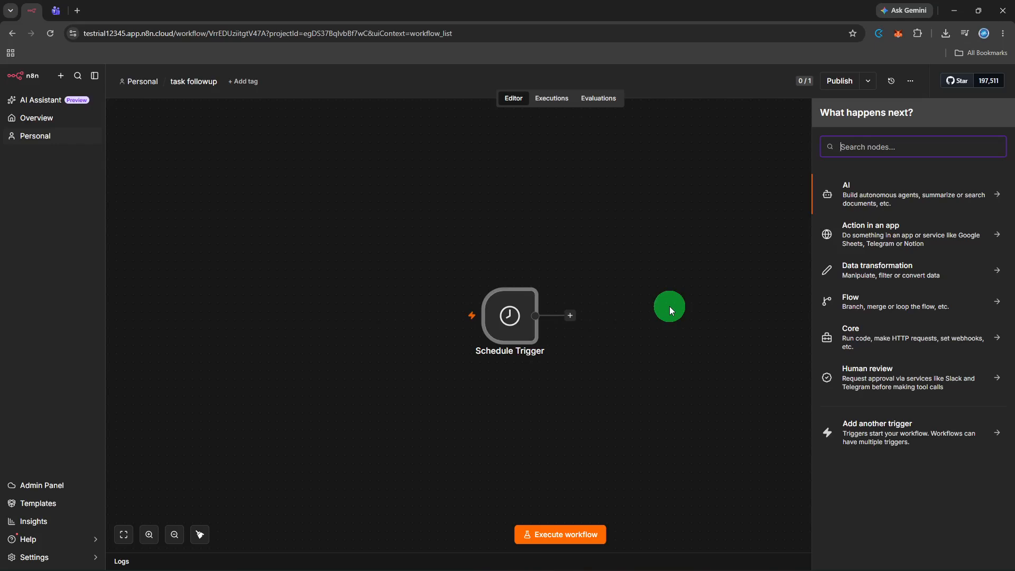
text(goog)
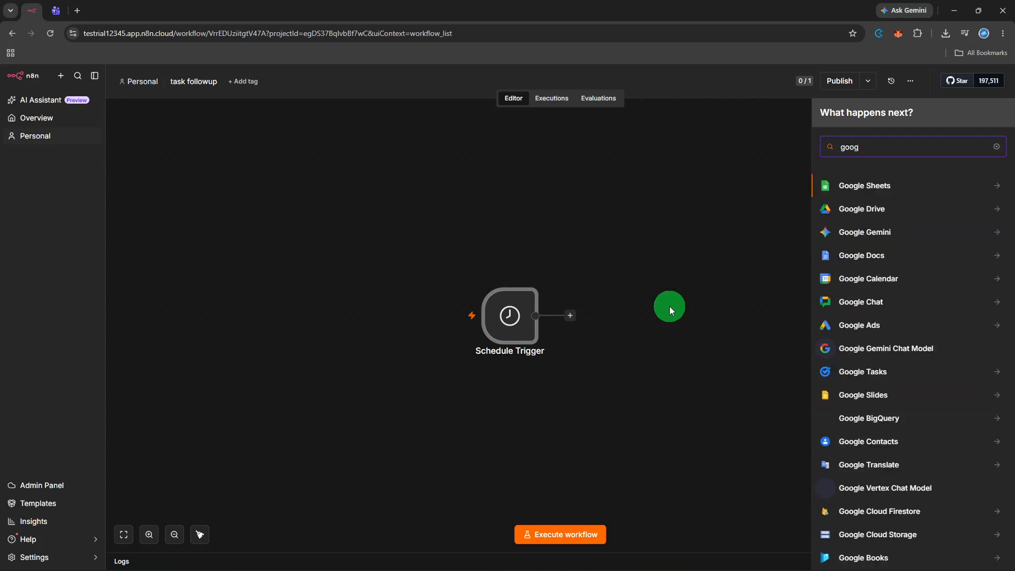
click(920, 193)
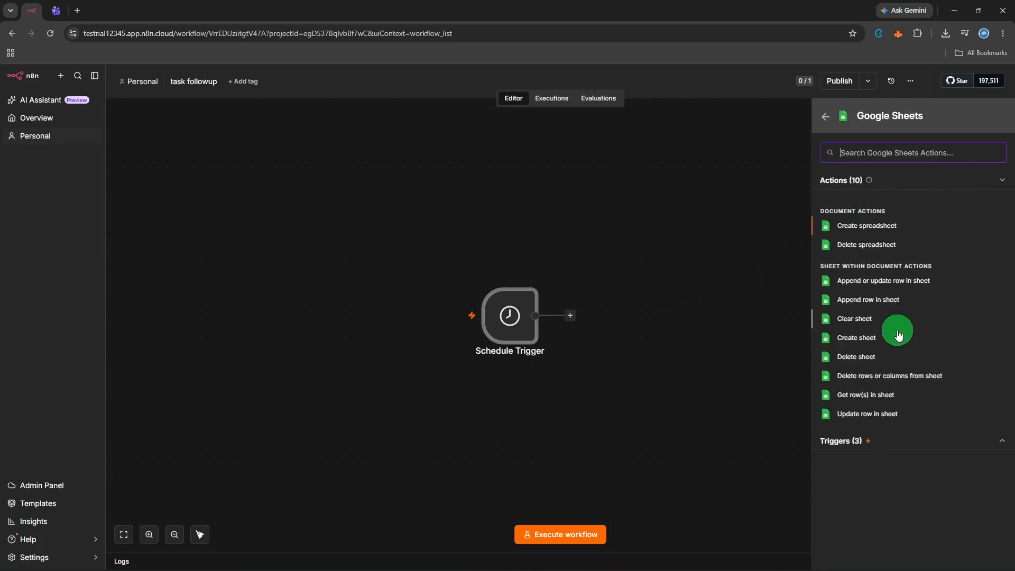
click(891, 446)
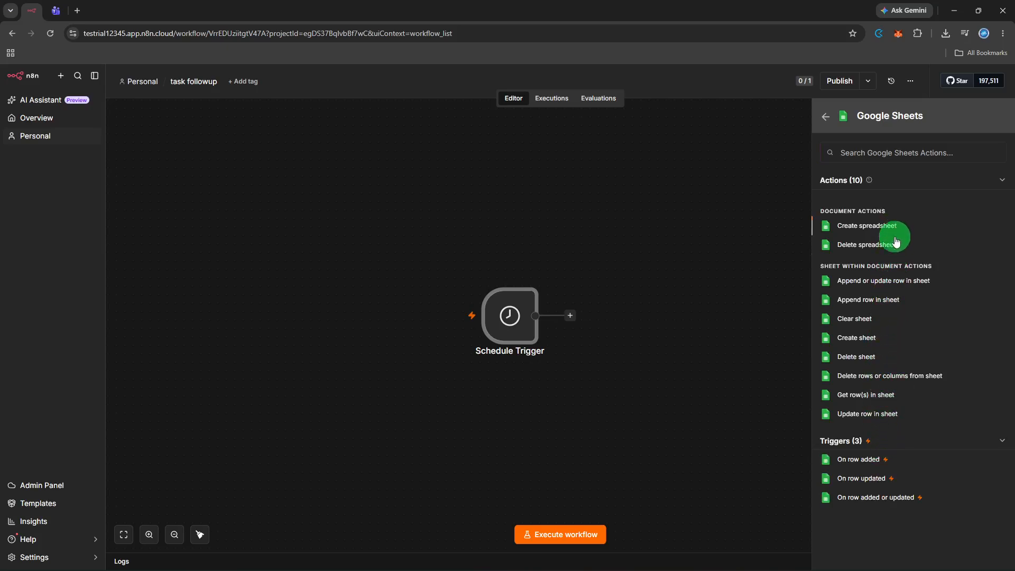
click(900, 341)
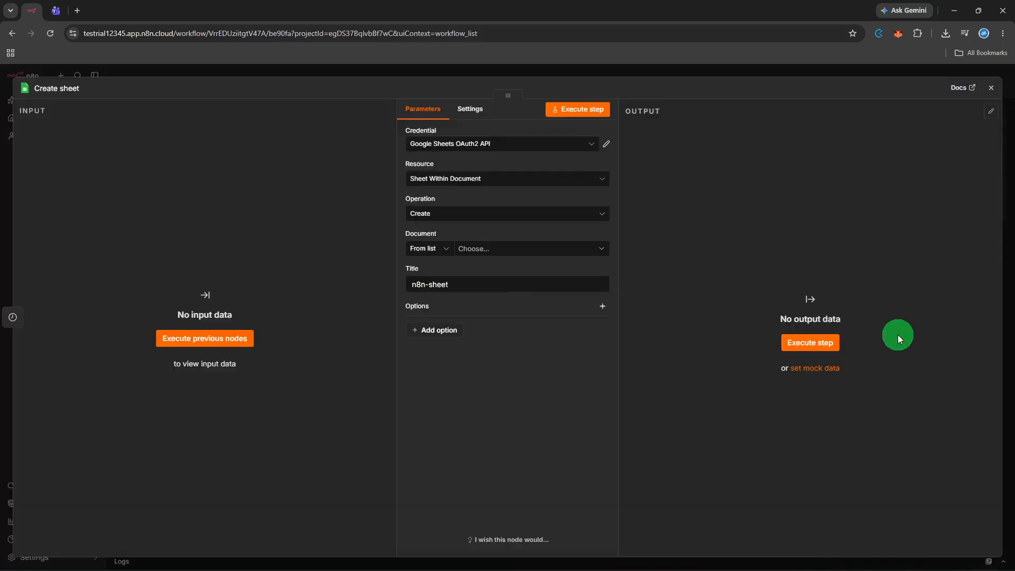
Keep Sheet Within Document as resource, choose the Create operation, and pick the Public Form document.
click(500, 180)
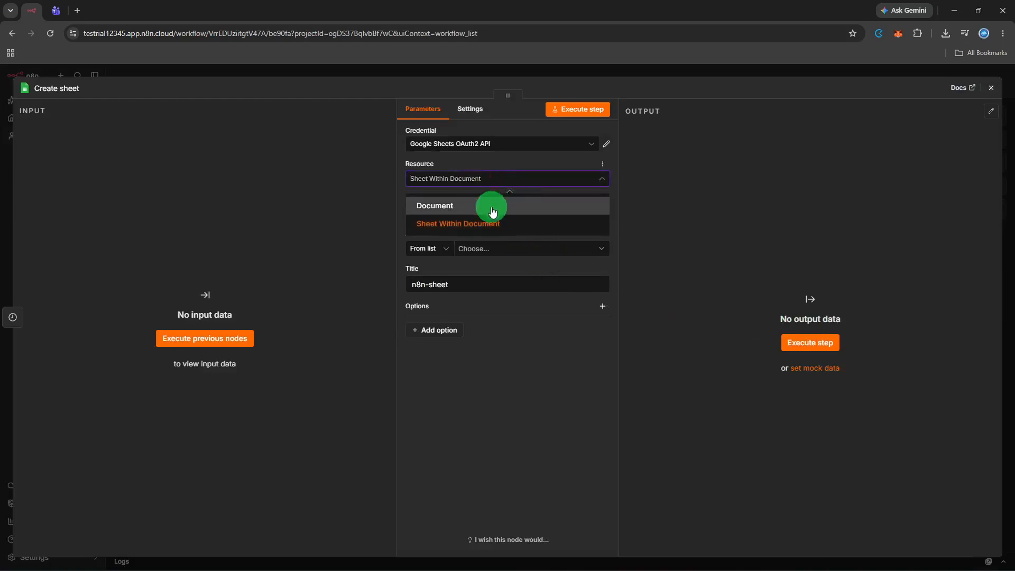
click(487, 229)
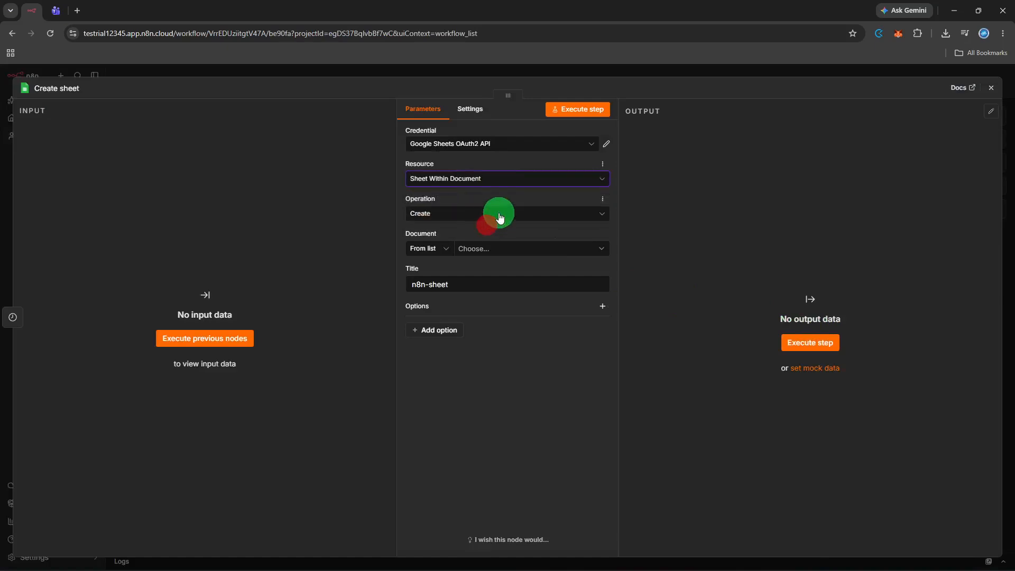
click(499, 214)
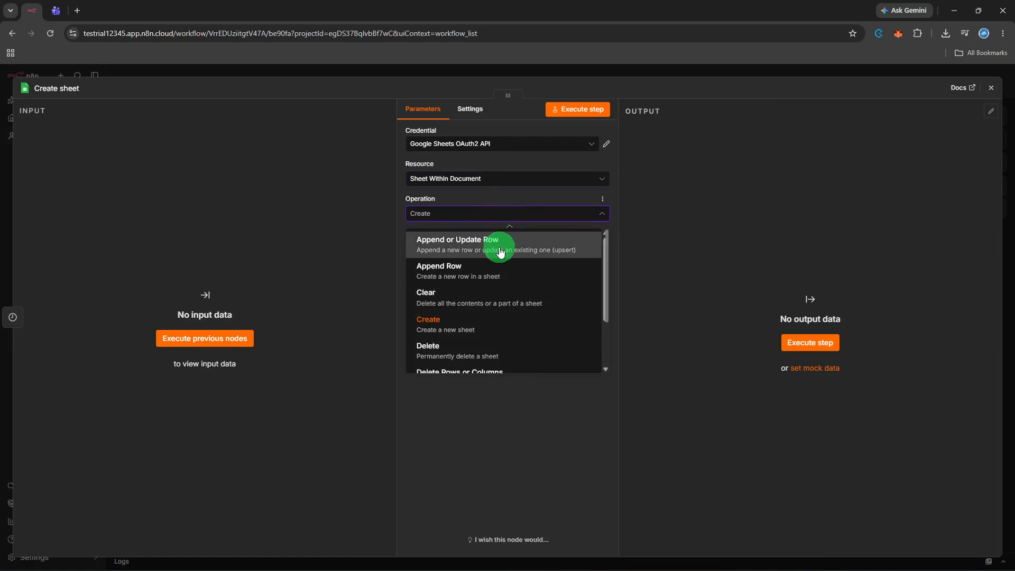
scroll(492, 310, down, 3)
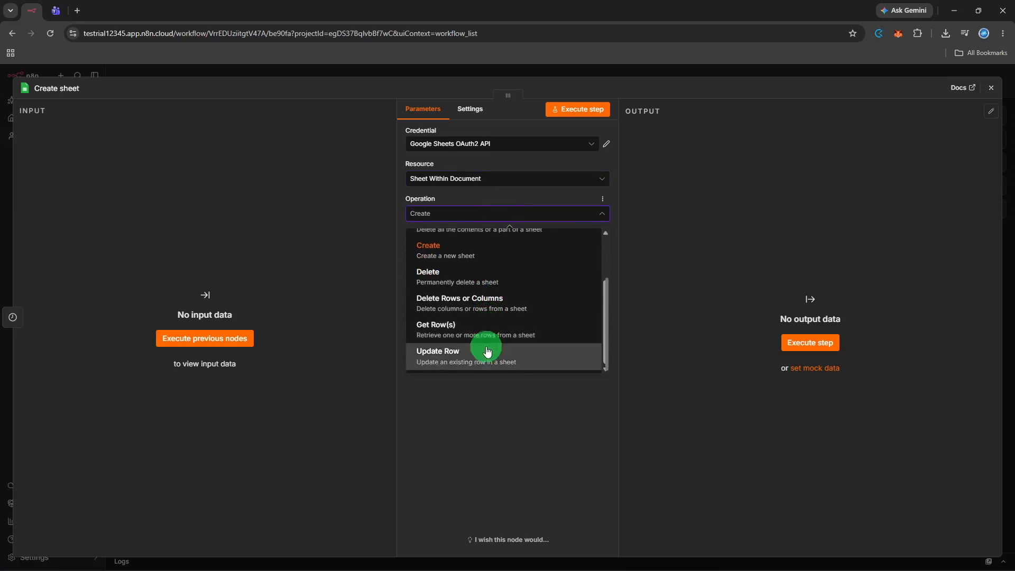
click(524, 254)
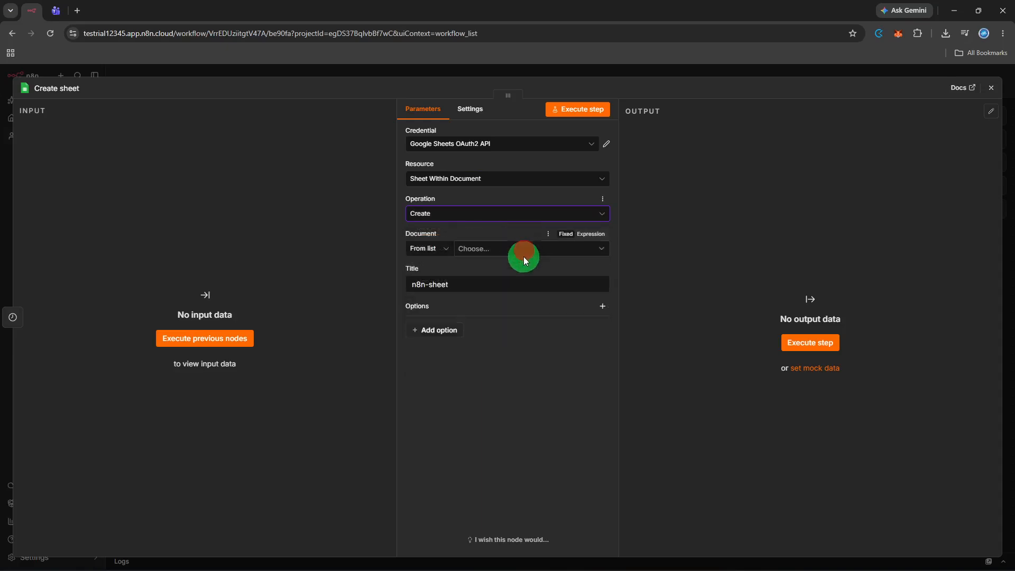
click(526, 252)
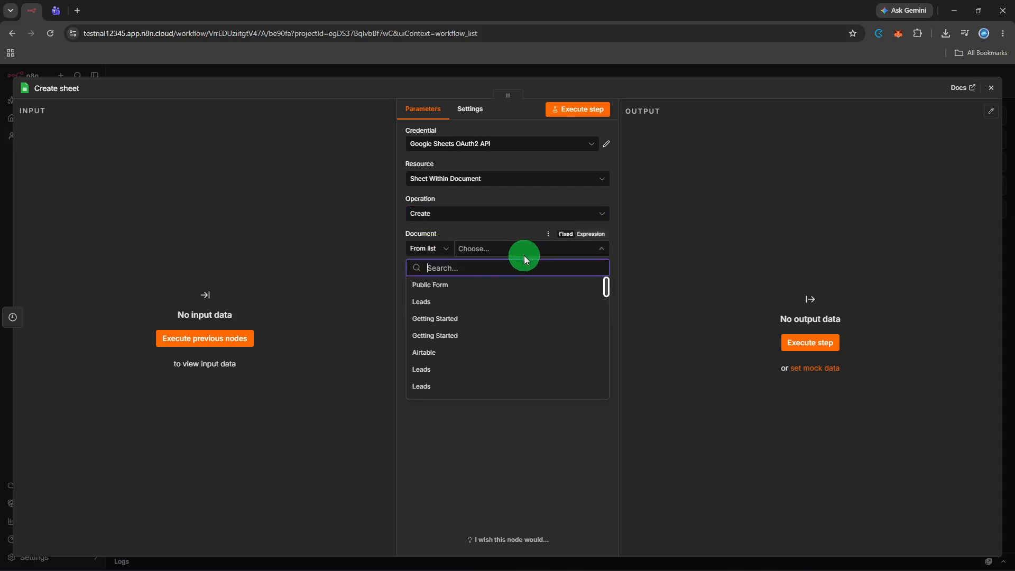
click(503, 284)
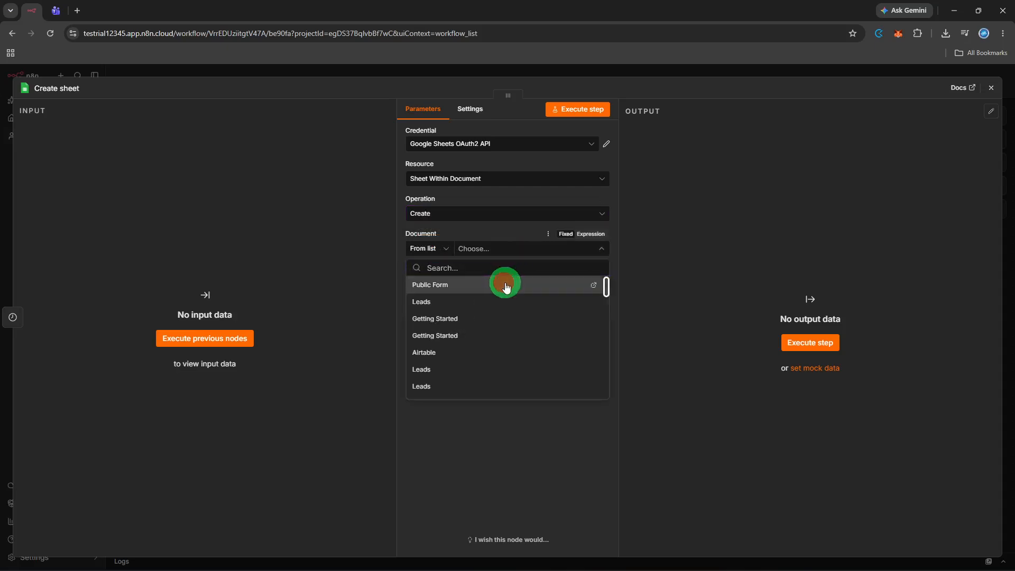
Test-run the Create sheet step and return to the canvas.
click(792, 343)
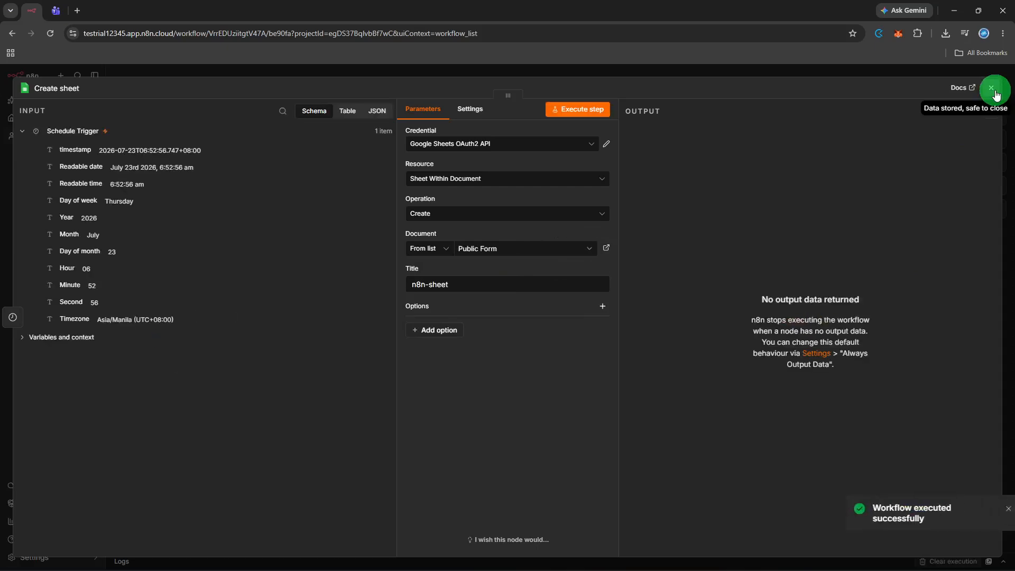
click(994, 91)
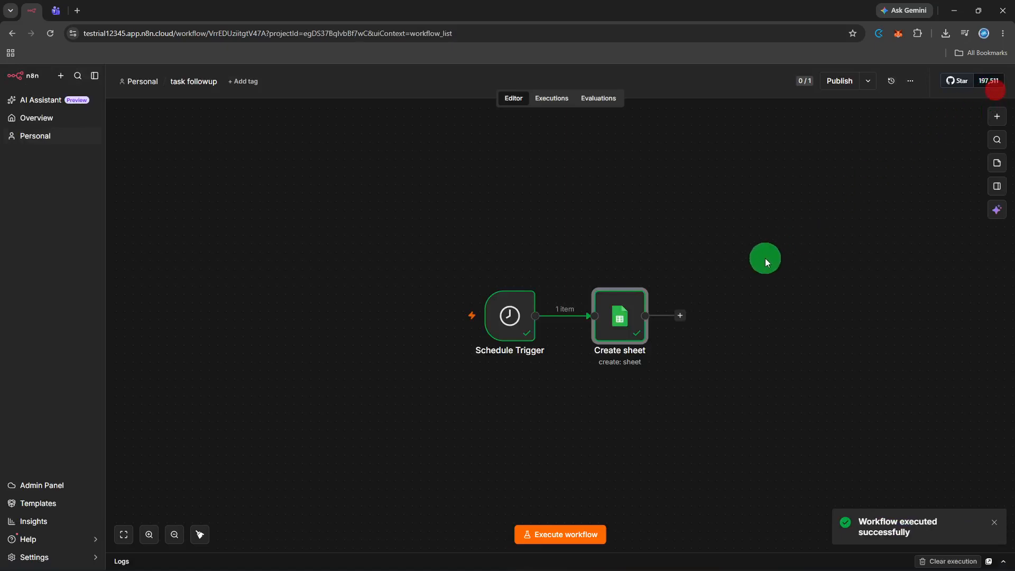
click(760, 262)
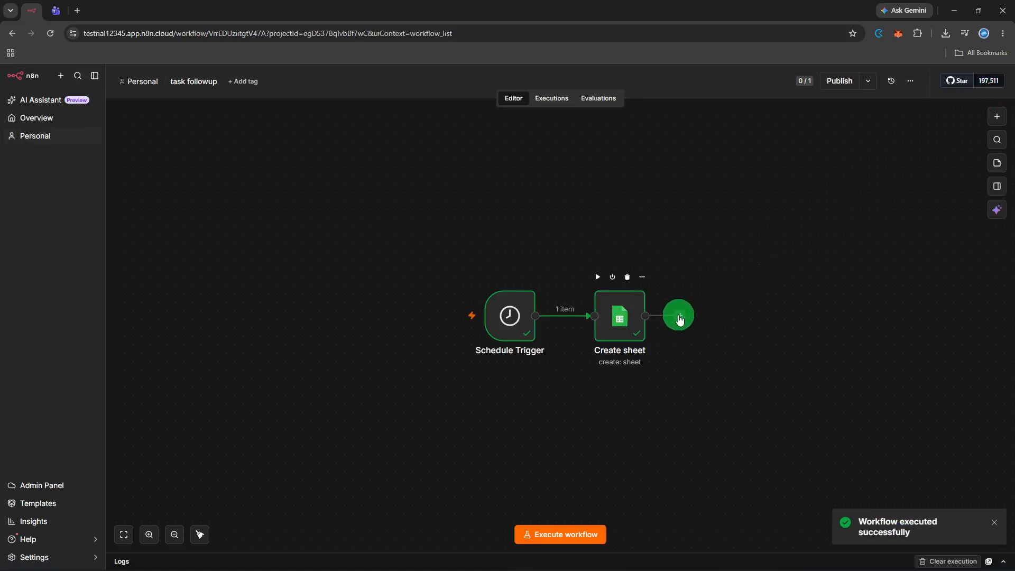
Add a Gmail 'Send a message' node after Create sheet.
click(680, 317)
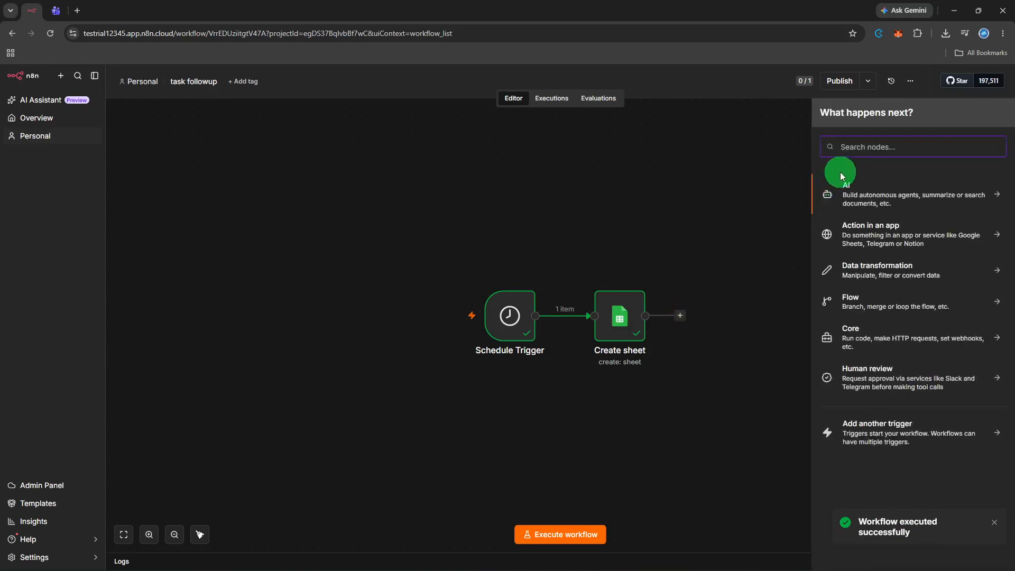
text(gm)
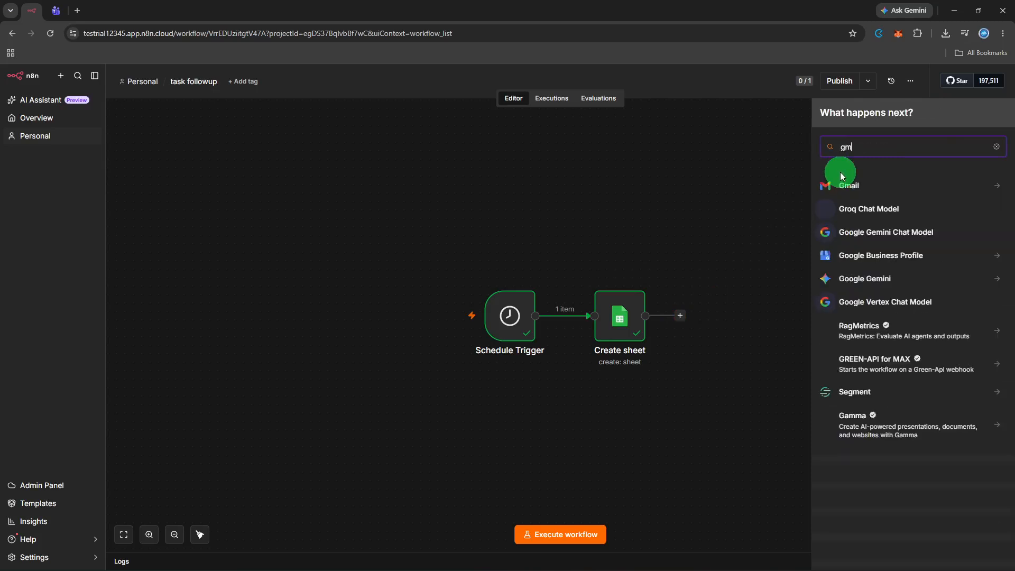
text(ail)
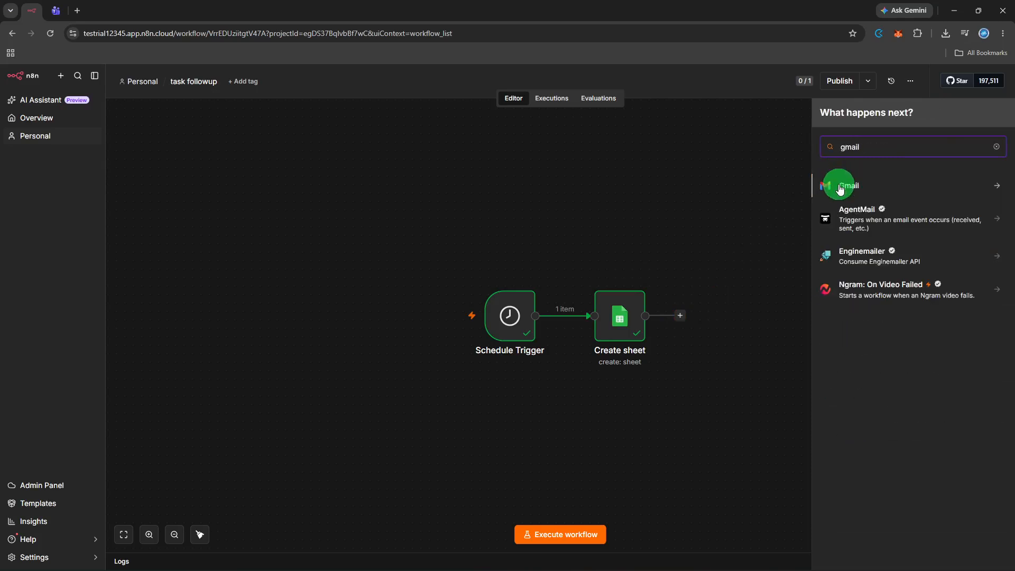
click(841, 188)
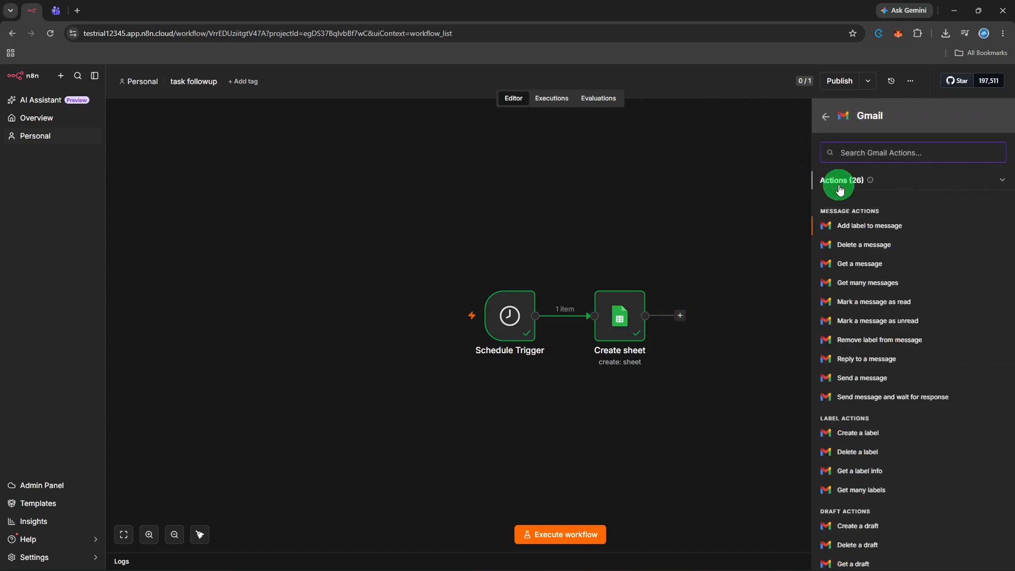
click(898, 379)
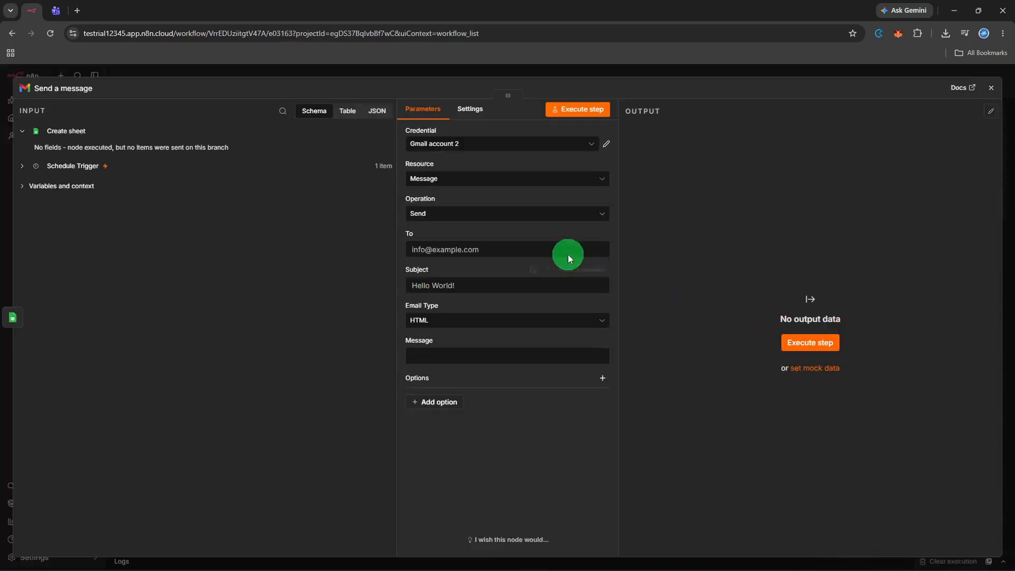
Enter the recipient's e-mail address in To and set the subject to 'Reminder!'.
click(557, 249)
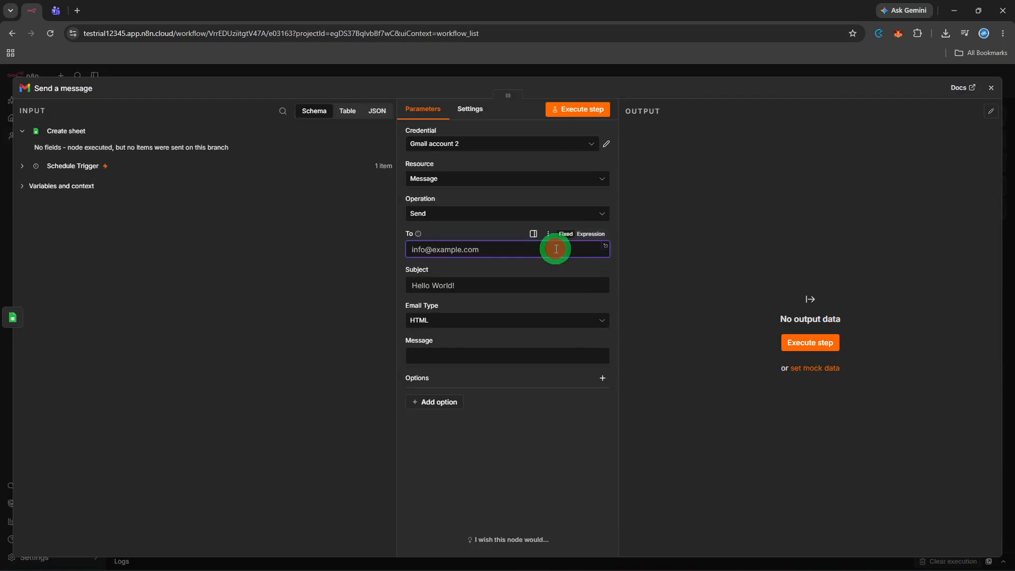
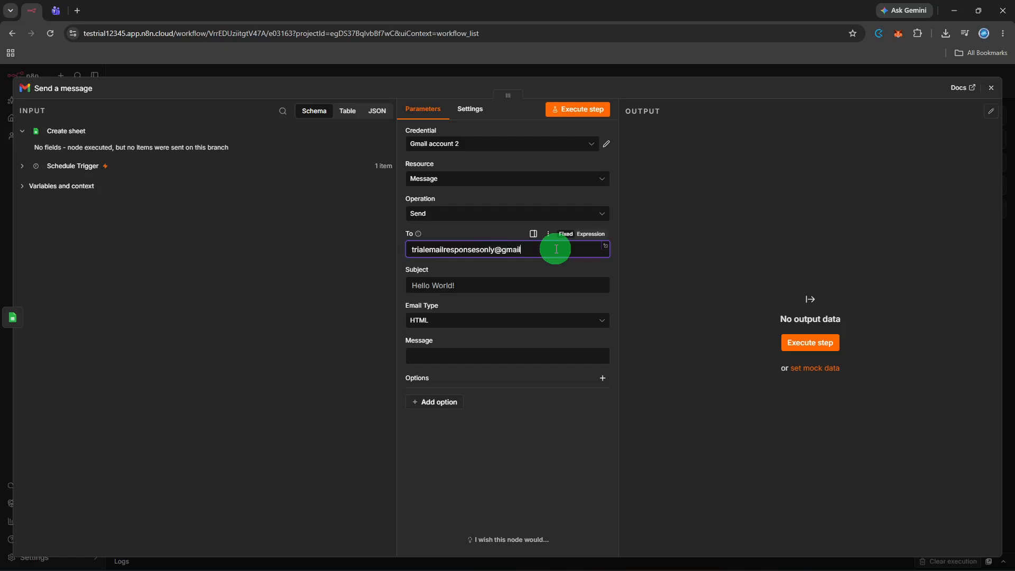
click(539, 286)
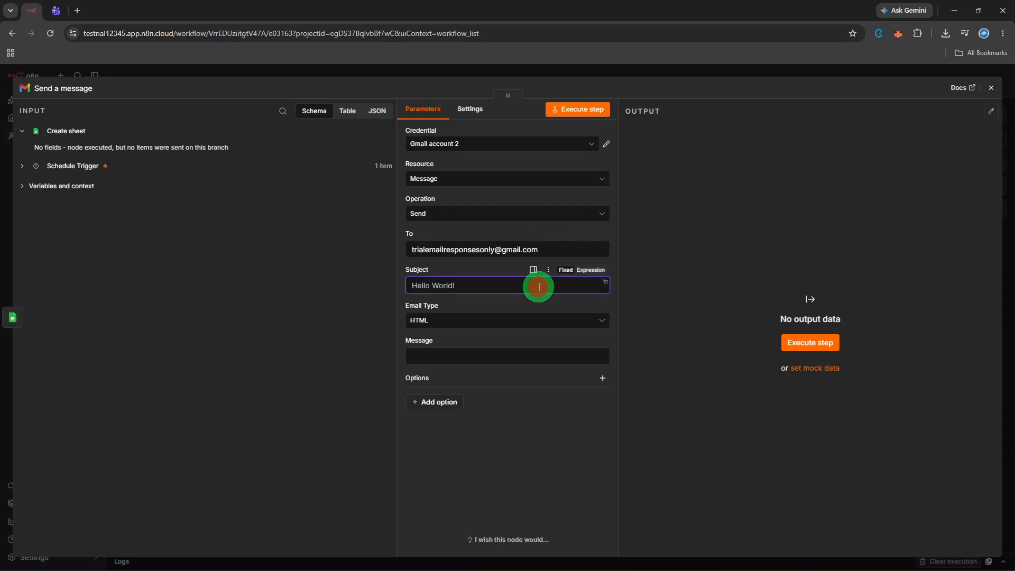
text(Reminder!)
Set Email Type to Text with message 'Action required', then test-send the email.
click(508, 322)
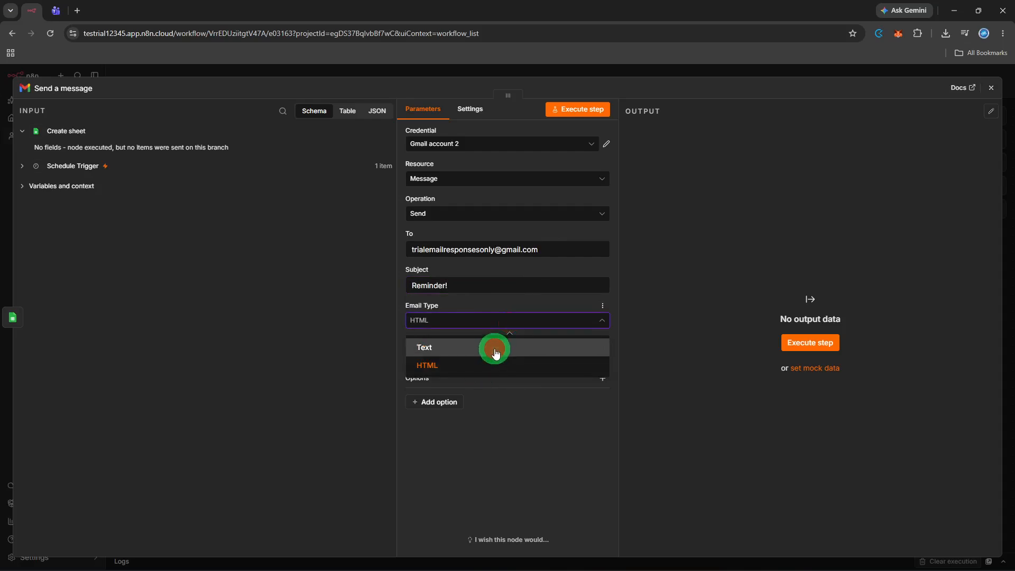
click(493, 350)
click(486, 359)
text(ACt)
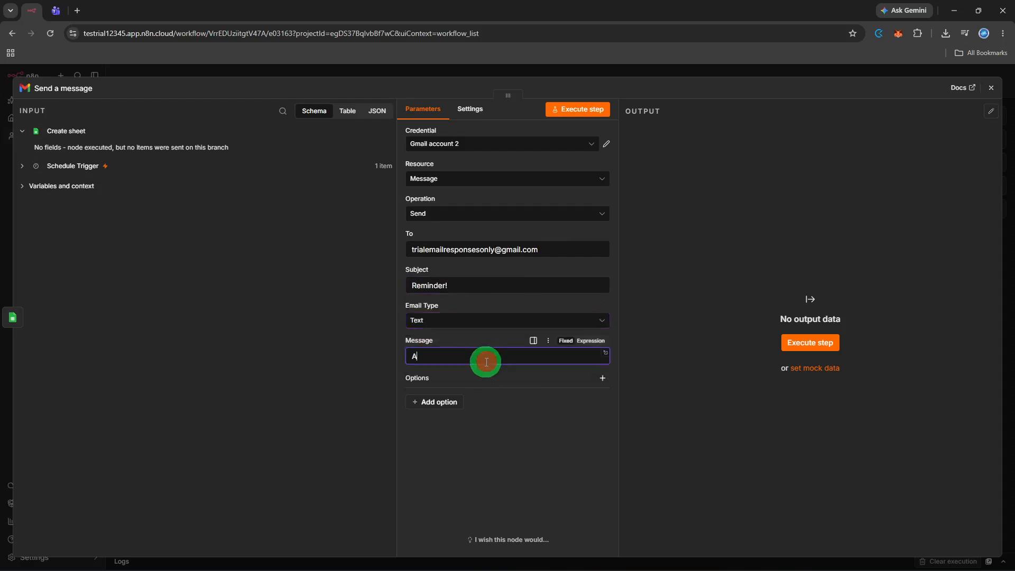
key(BackSpace)
key(BackSpace)
text(ction required!)
click(599, 116)
click(599, 112)
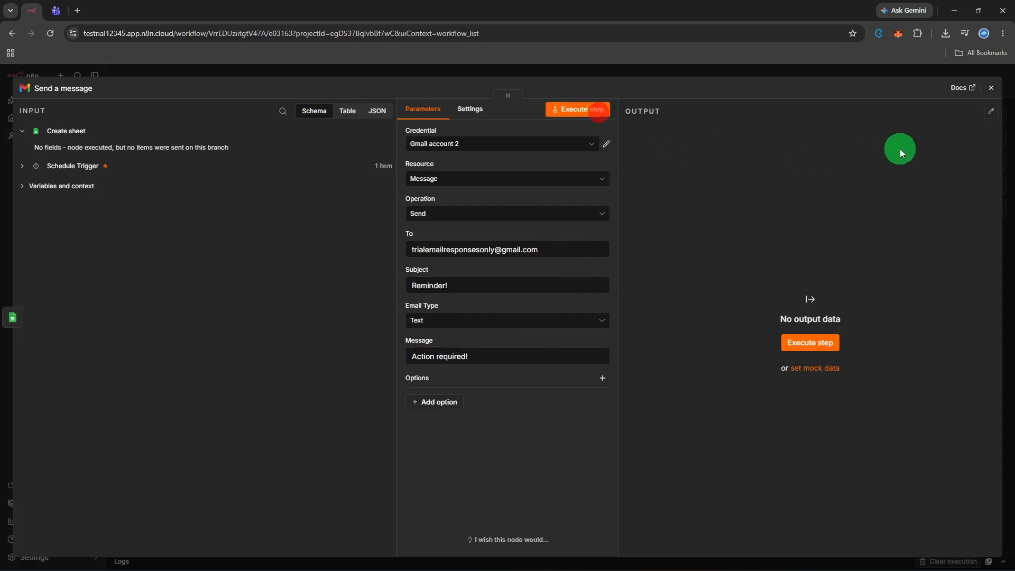
Run the whole workflow, then toggle the Send a message node off and back on.
click(990, 89)
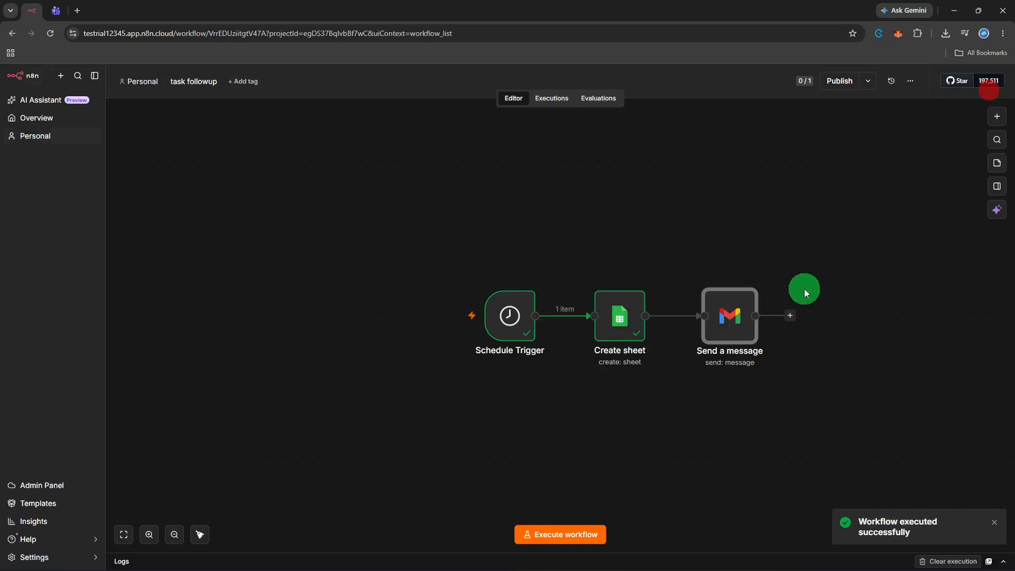
click(546, 523)
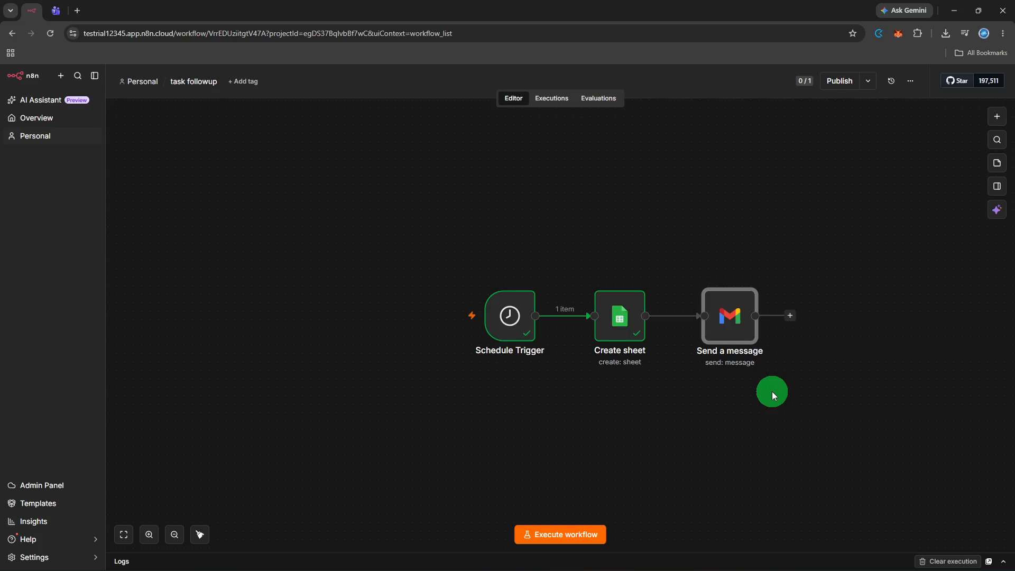
mouse_move(719, 318)
click(723, 278)
click(723, 278)
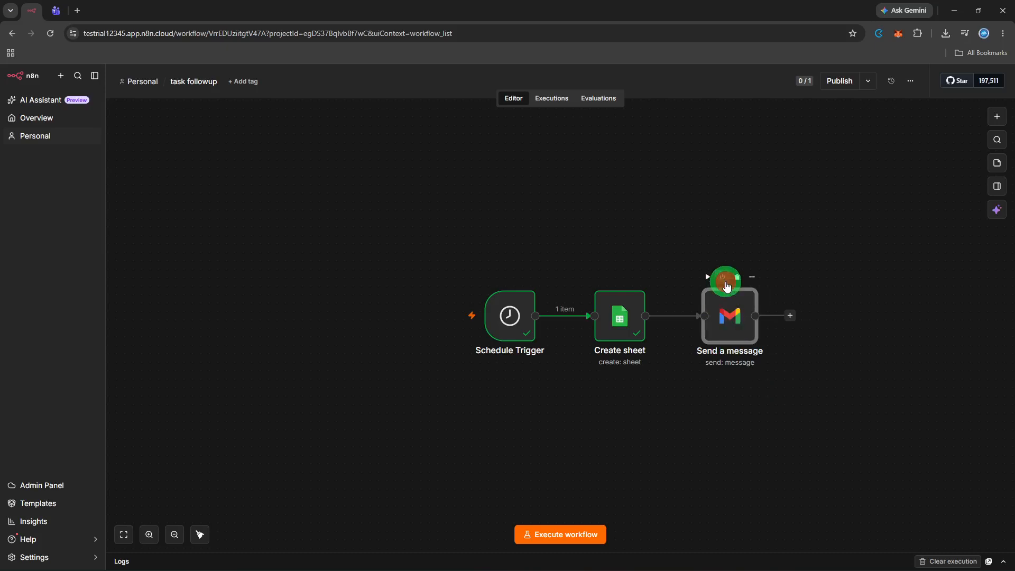